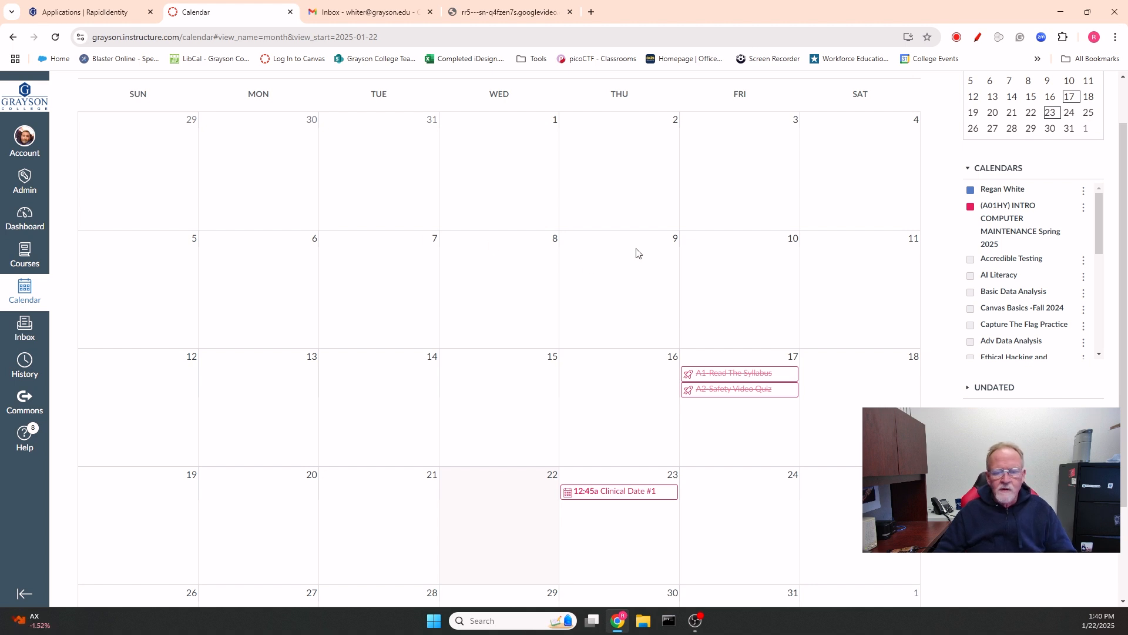
- Toggle the (A01HY) INTRO COMPUTER MAINTENANCE Spring 2025 course calendar off and on twice to compare which events belong to it
left_click(971, 208)
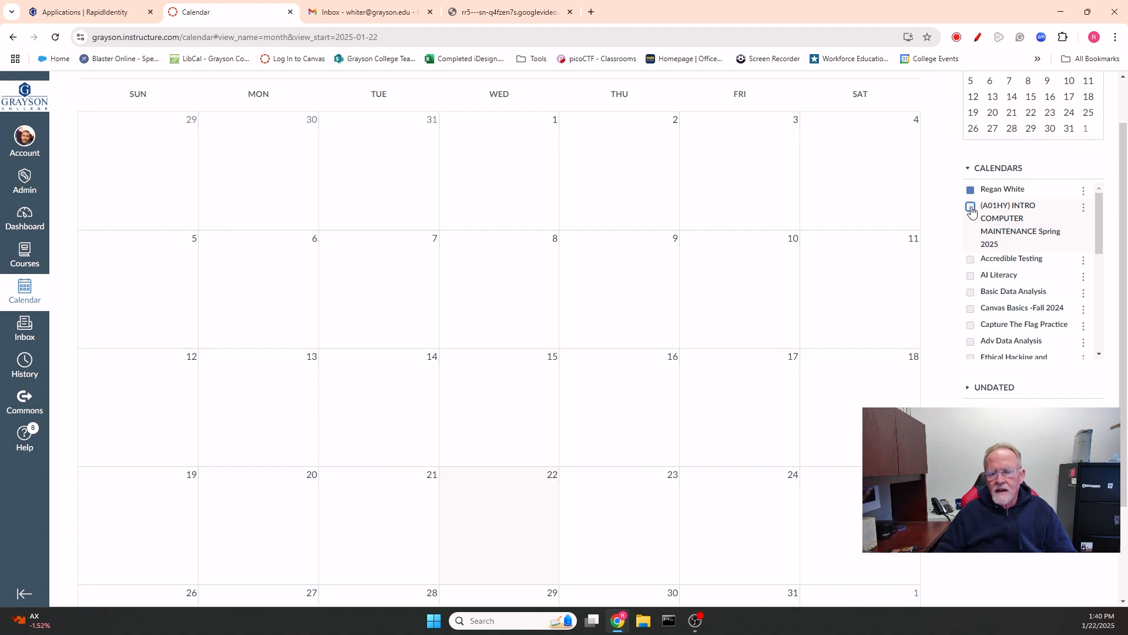
left_click(970, 208)
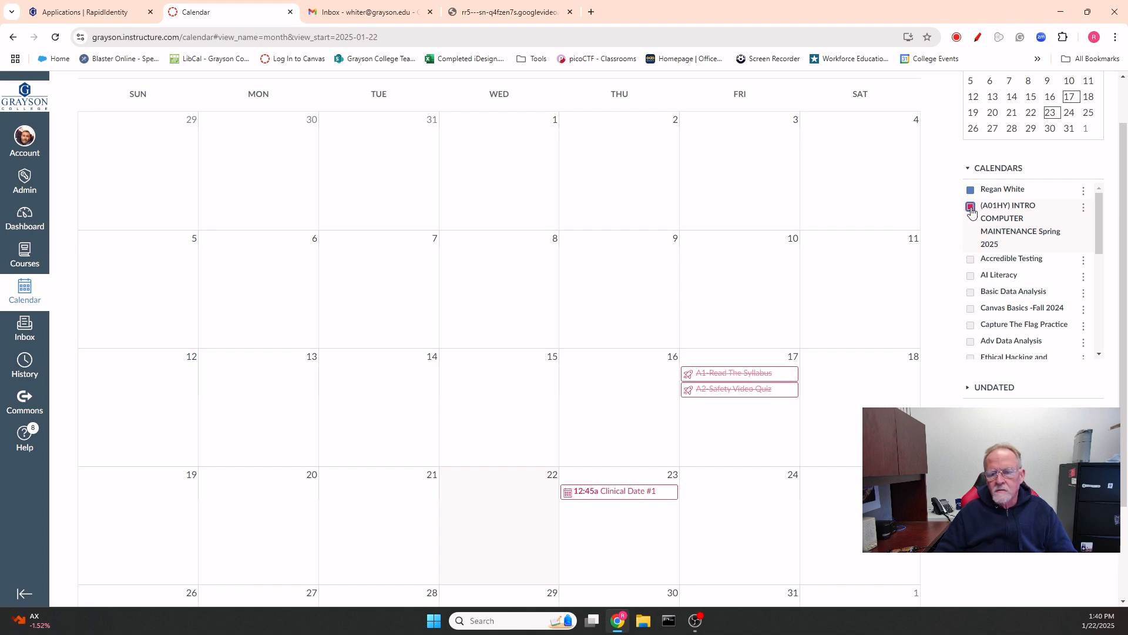
left_click(971, 208)
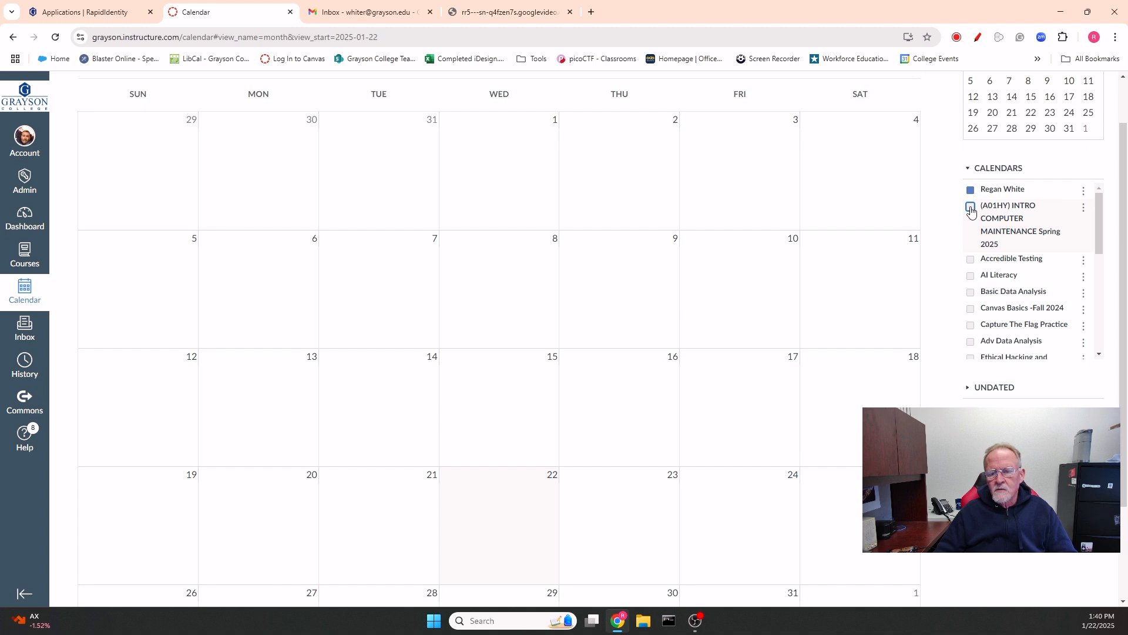
left_click(971, 208)
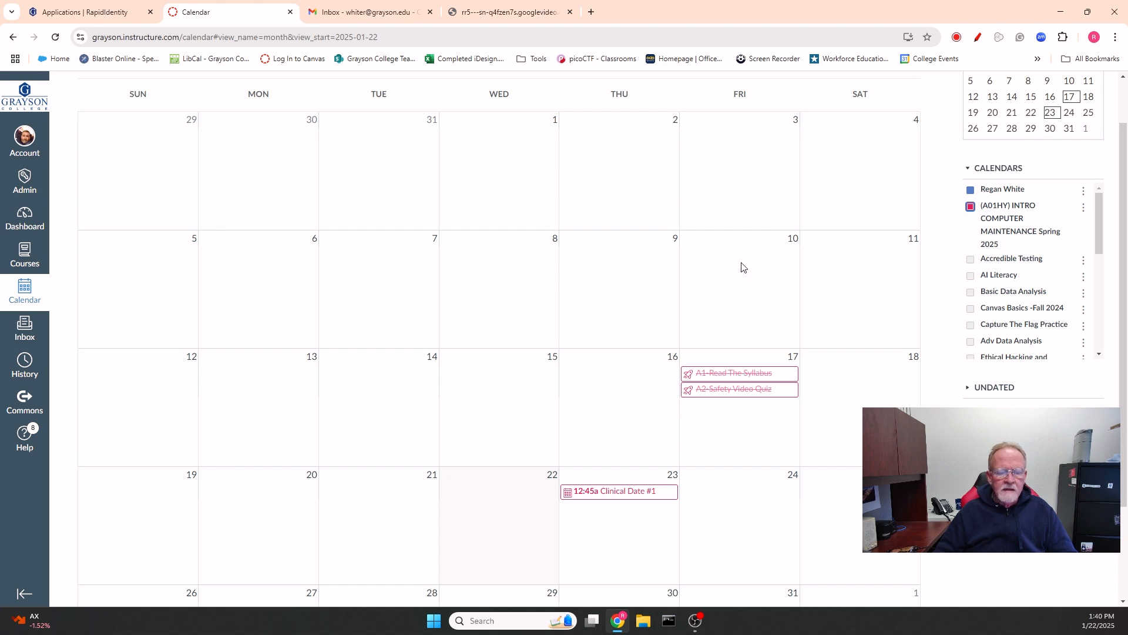
- Start a new calendar event on Friday, January 24, 2025, and title it "Clinical Date #2"
scroll(743, 267, "down", 2)
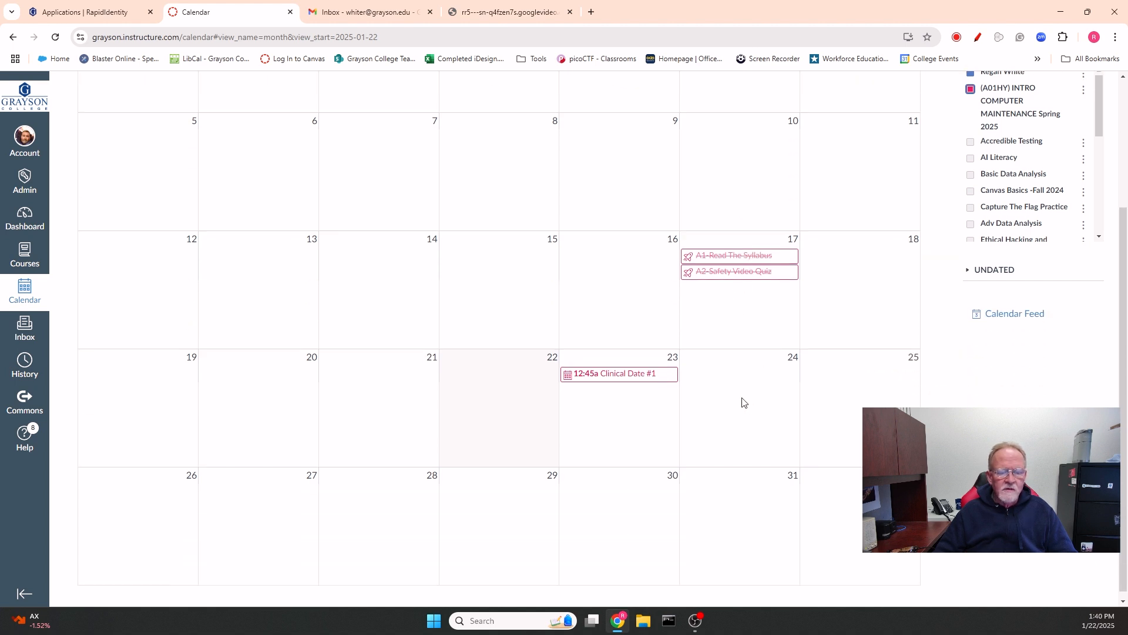
scroll(735, 393, "up", 2)
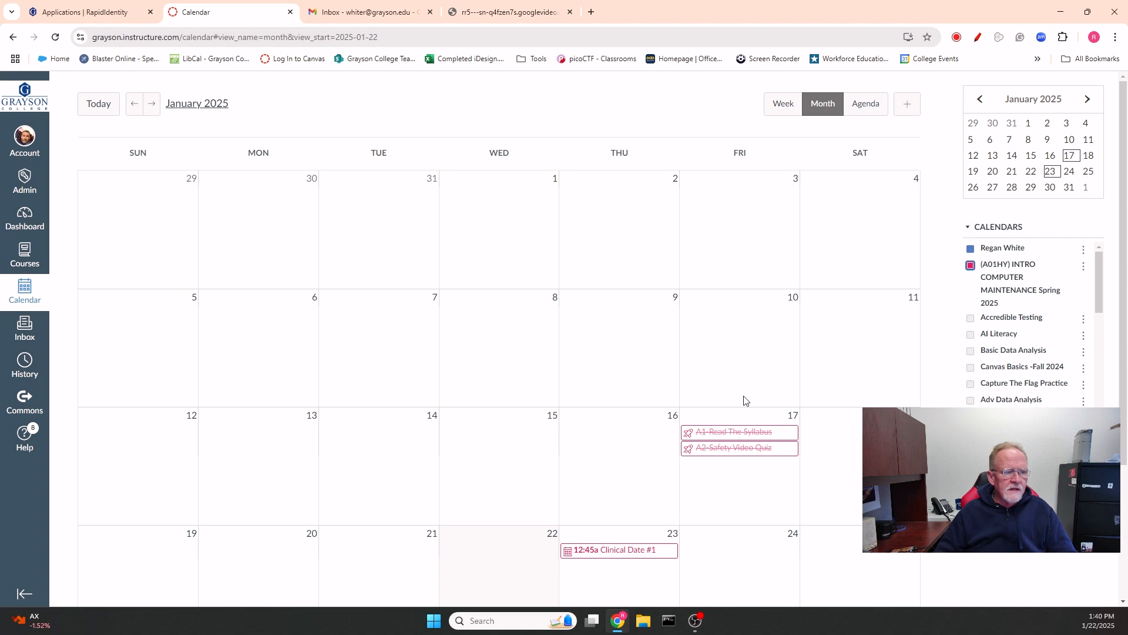
scroll(746, 400, "down", 2)
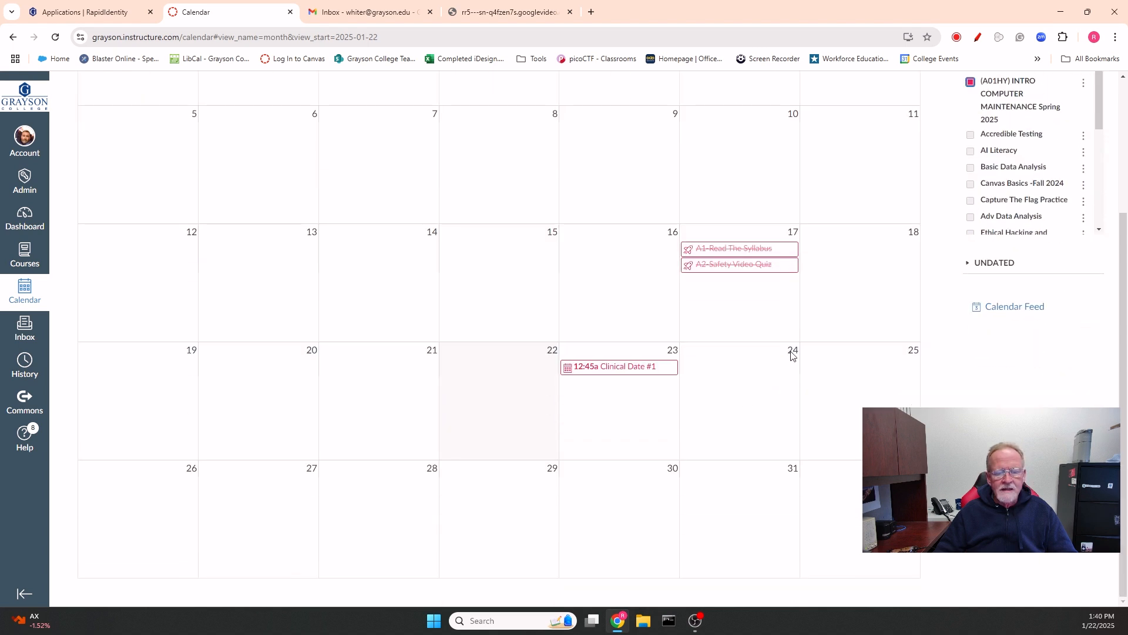
left_click(727, 397)
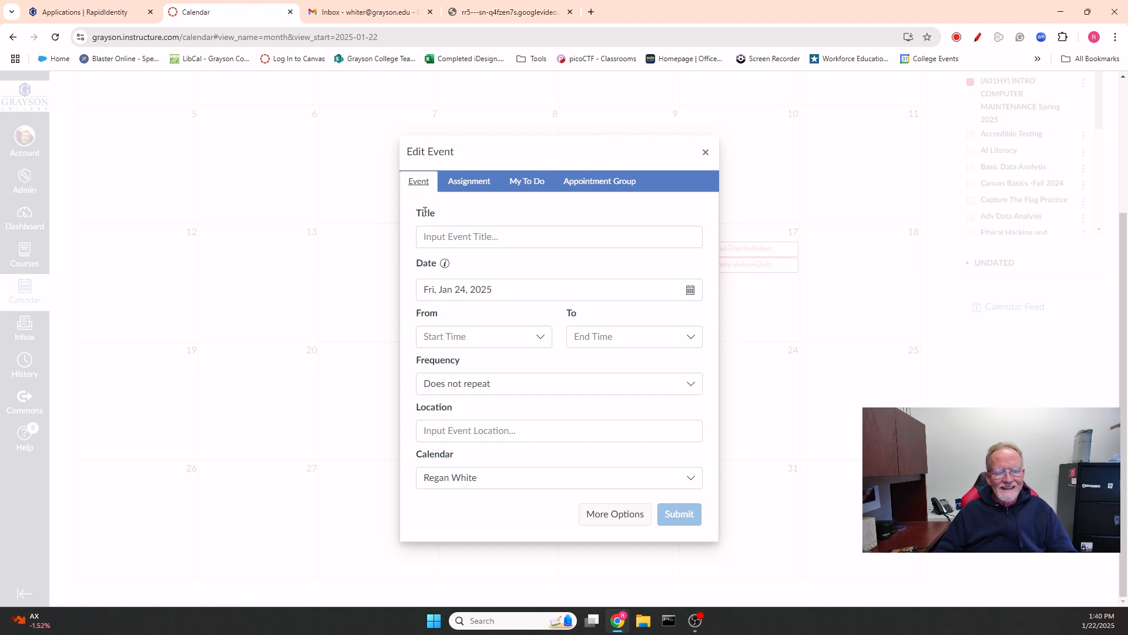
left_click(507, 238)
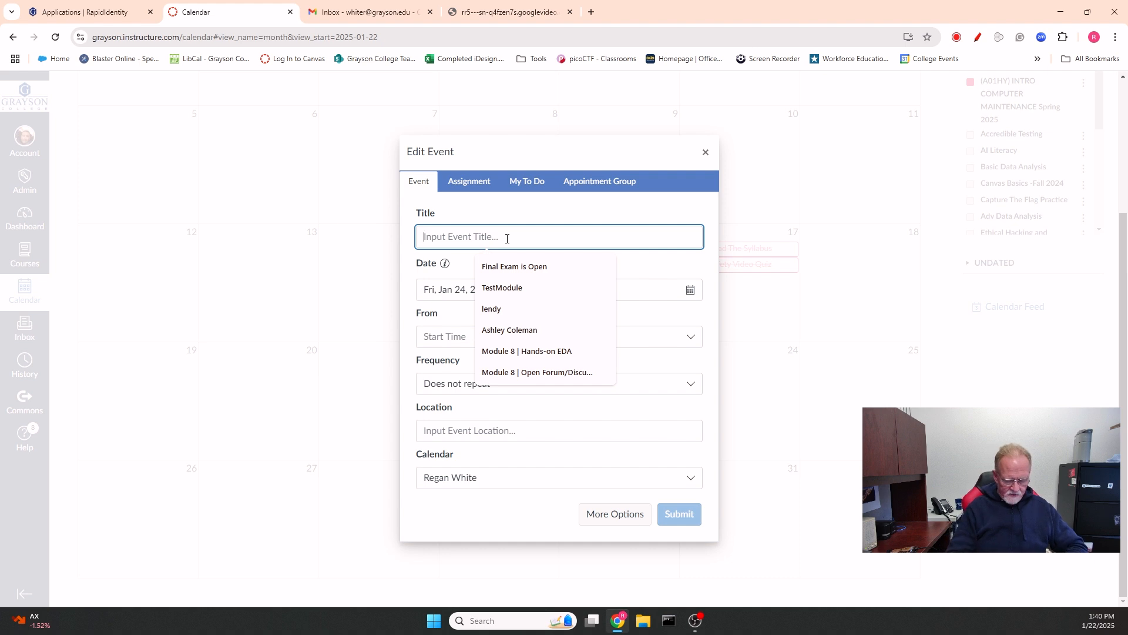
type("C")
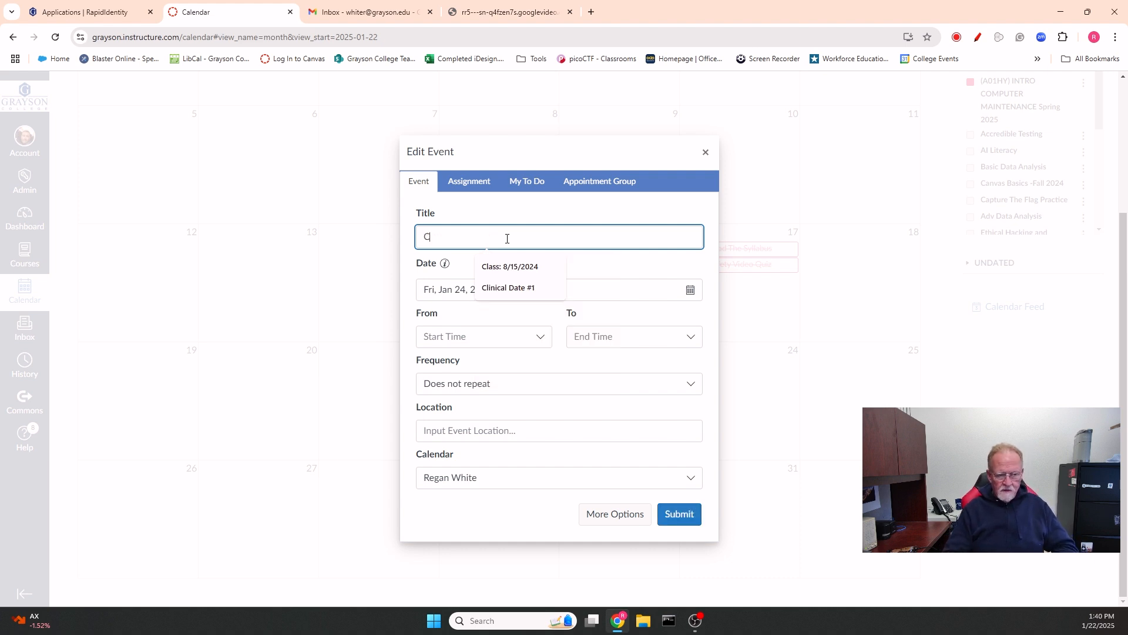
type("linical")
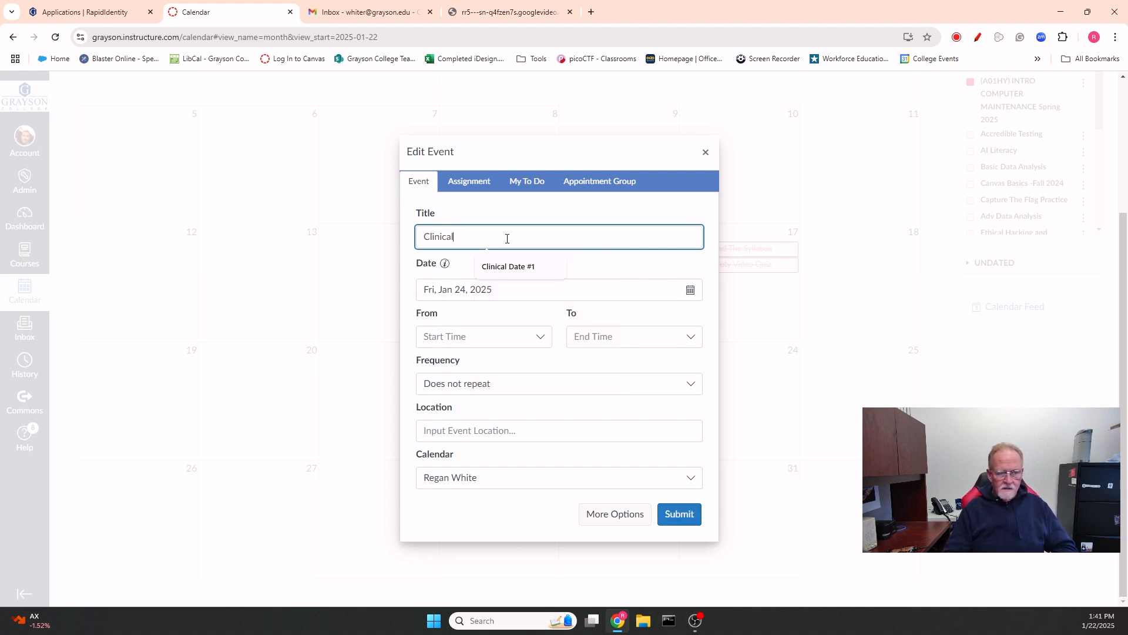
type(" Date")
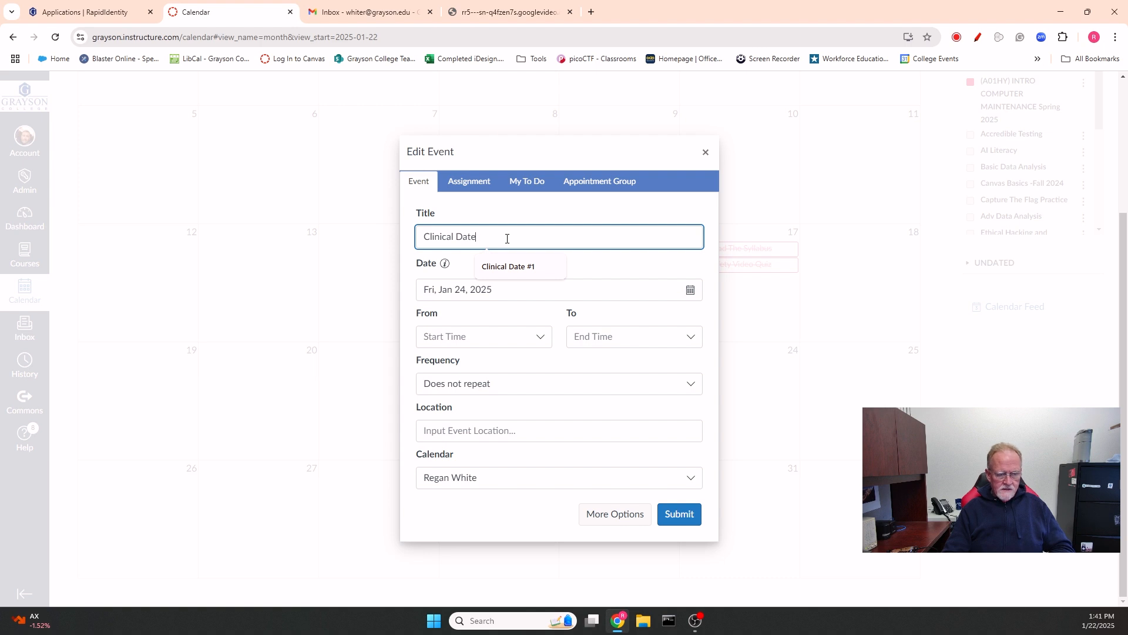
type(" #2")
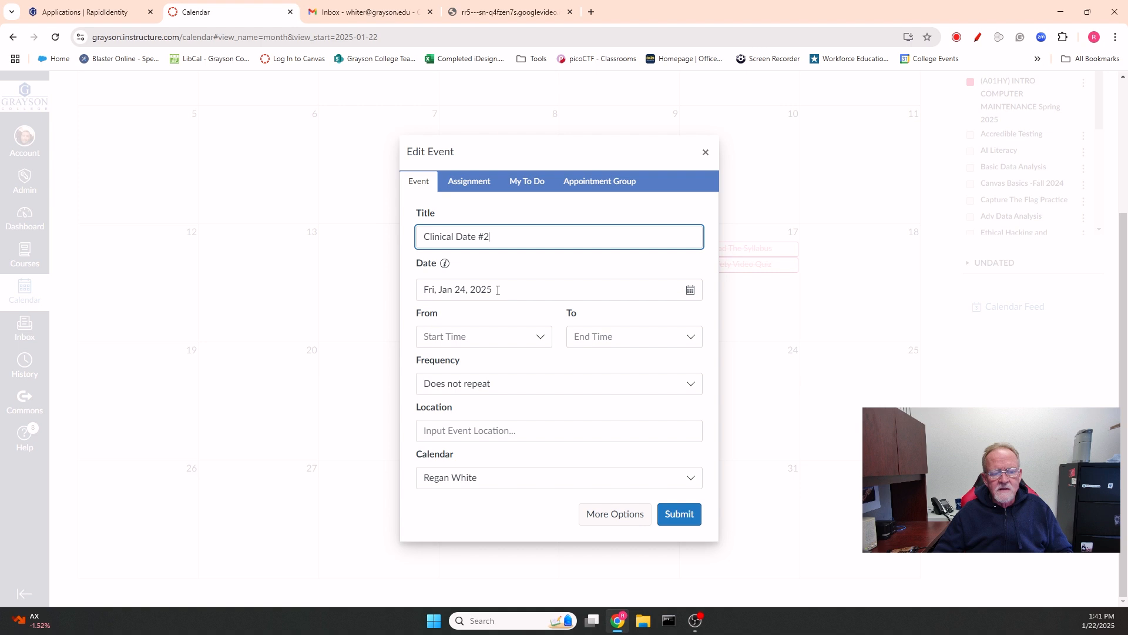
- Set the event's start time to 12:30 AM and its location to Hospital
left_click(538, 341)
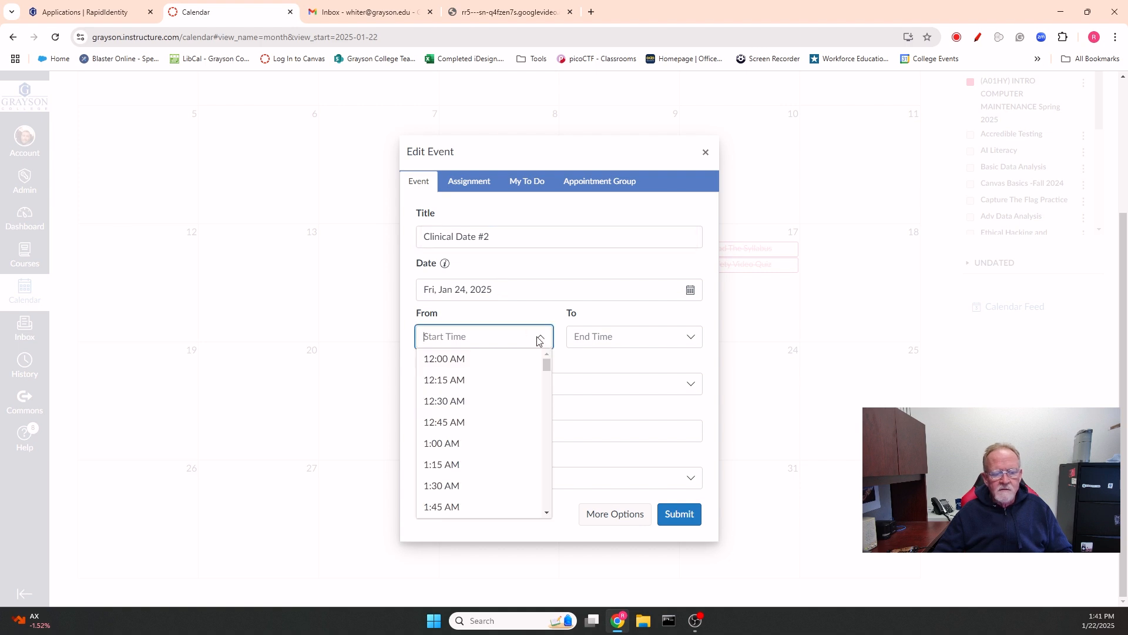
left_click(466, 403)
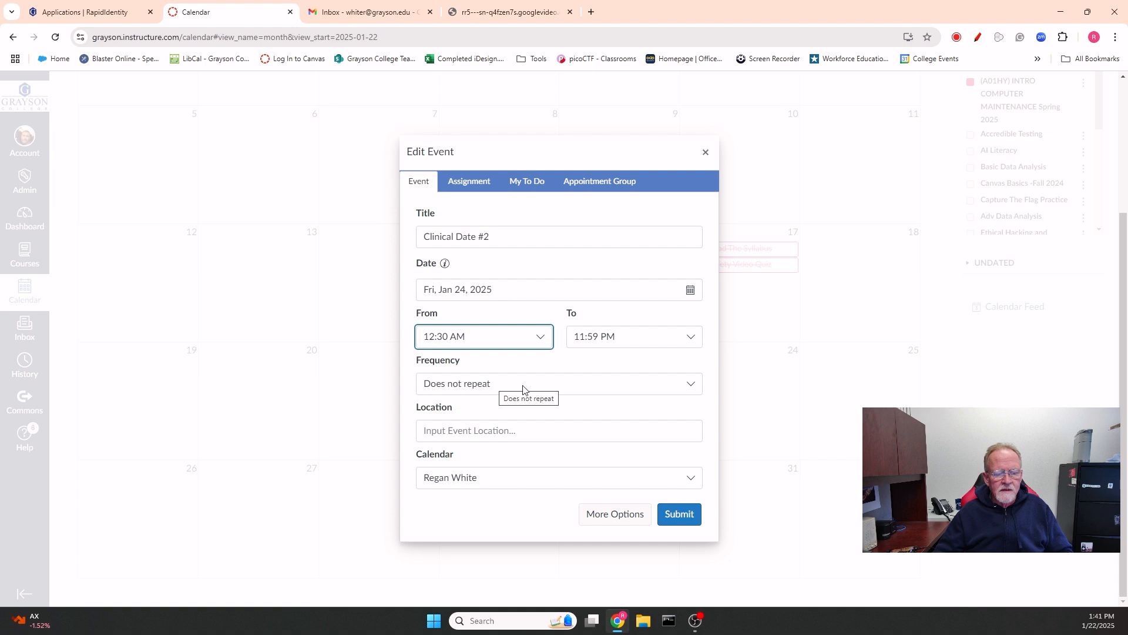
left_click(520, 430)
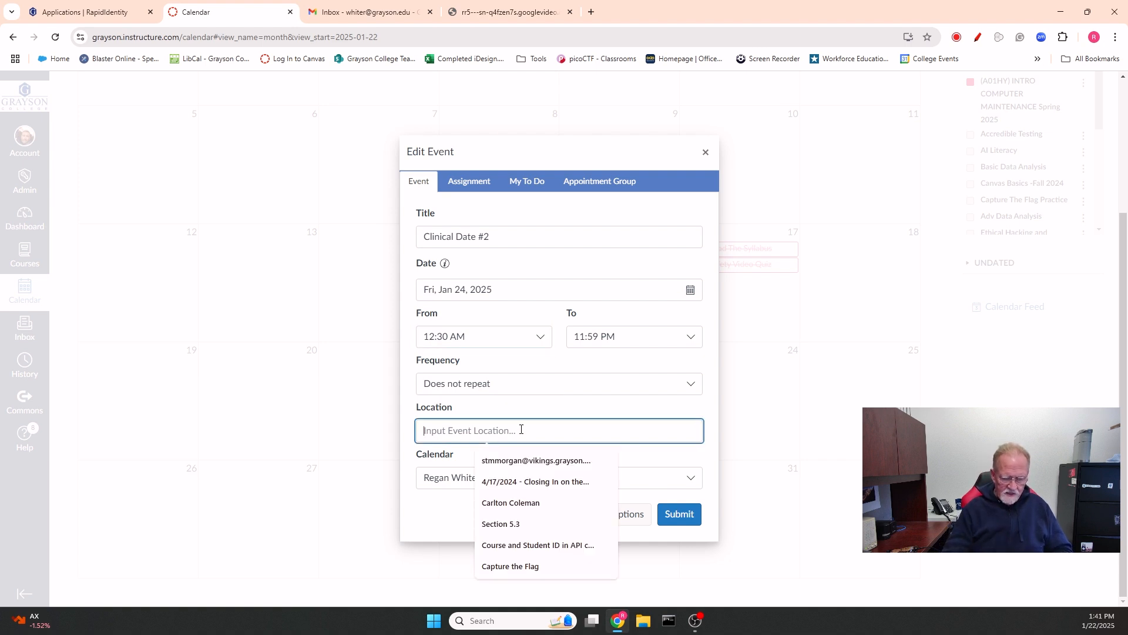
type("Hosp")
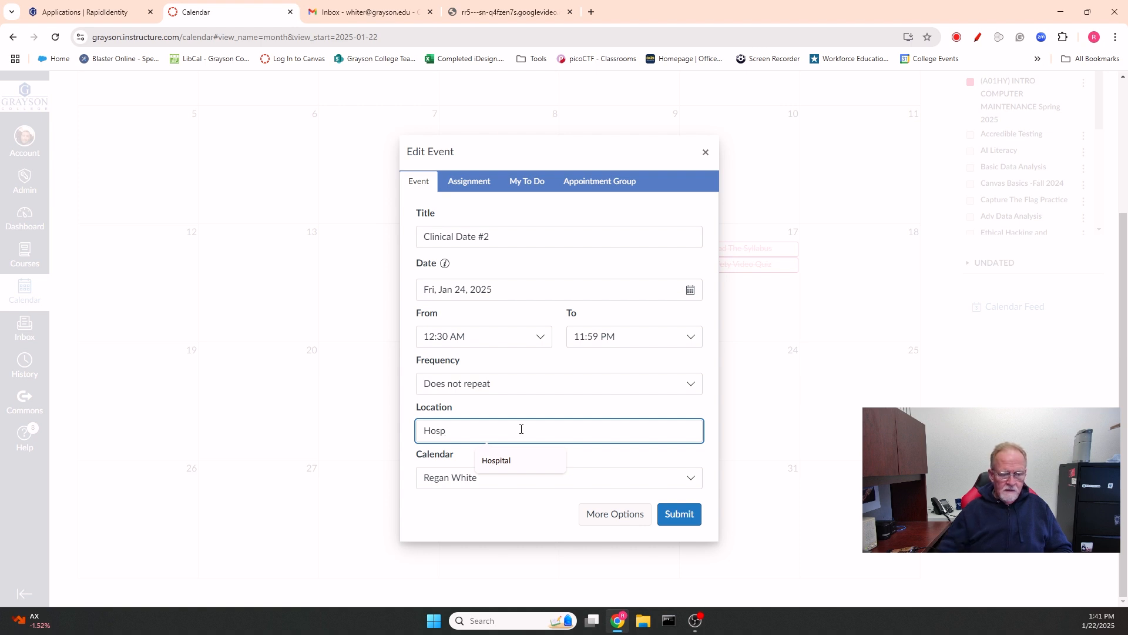
left_click(497, 461)
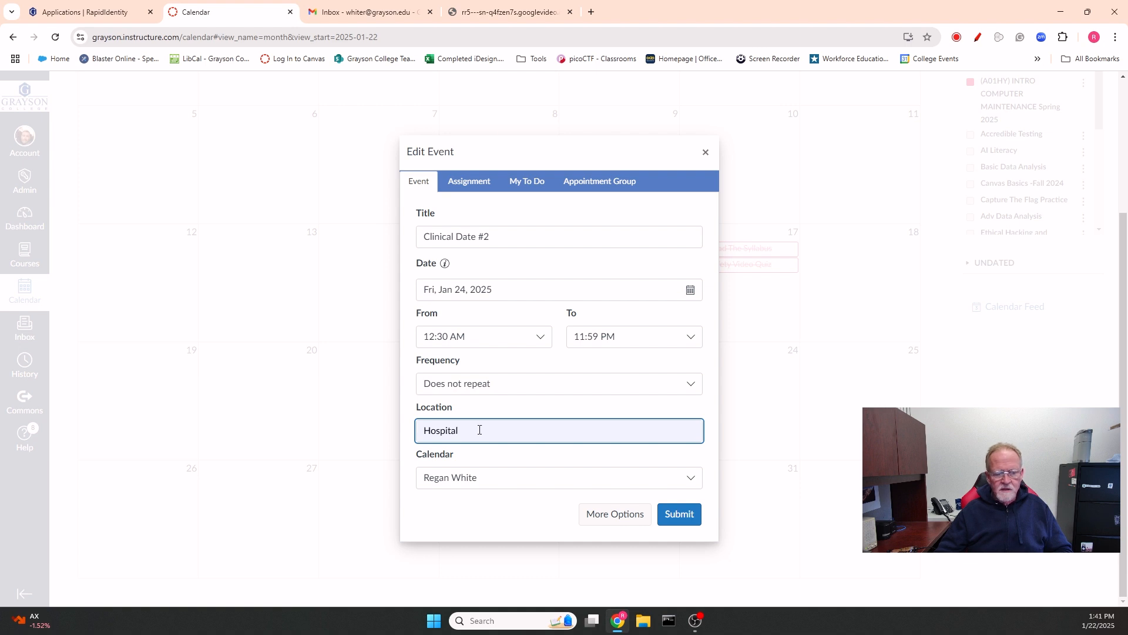
- Assign the event to the (A01HY) INTRO COMPUTER MAINTENANCE Spring 2025 calendar and open its full set of options
left_click(502, 483)
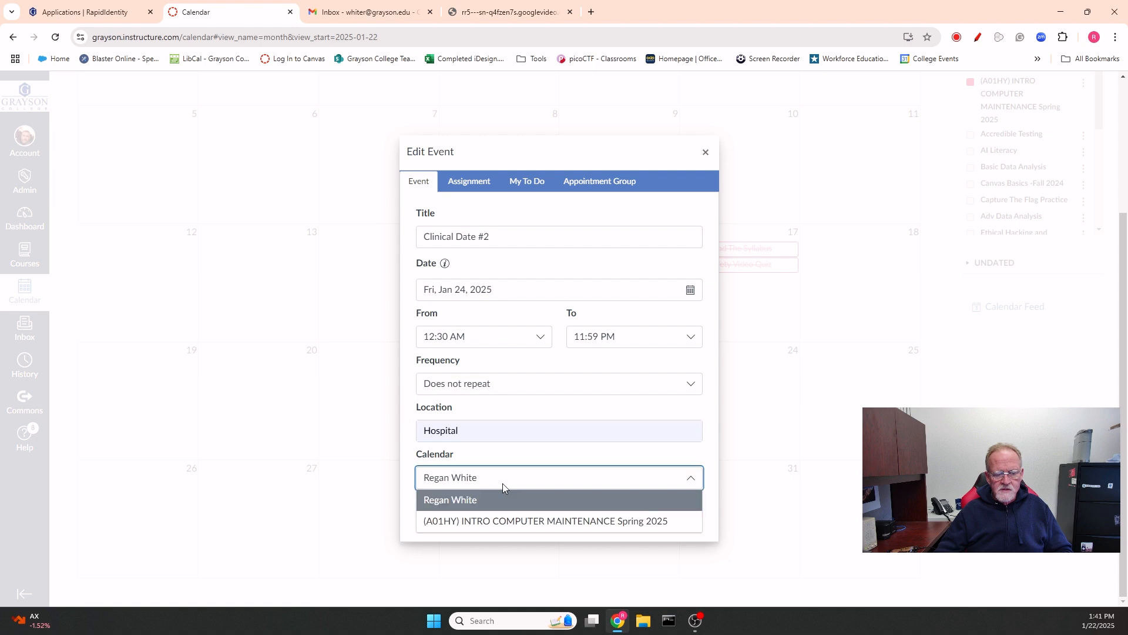
left_click(508, 522)
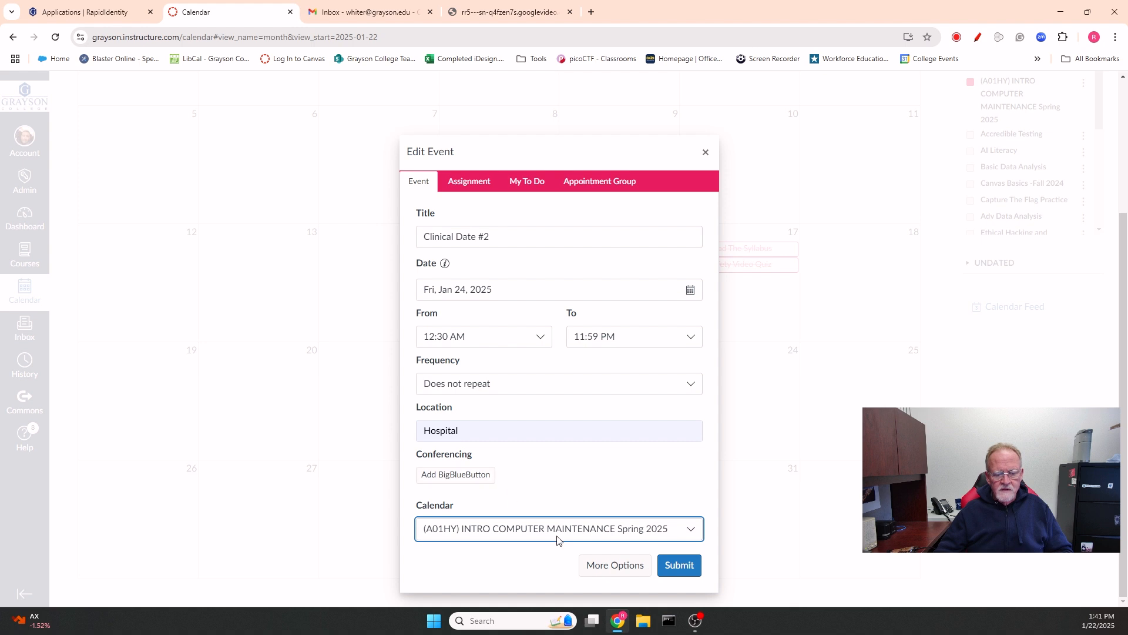
left_click(618, 566)
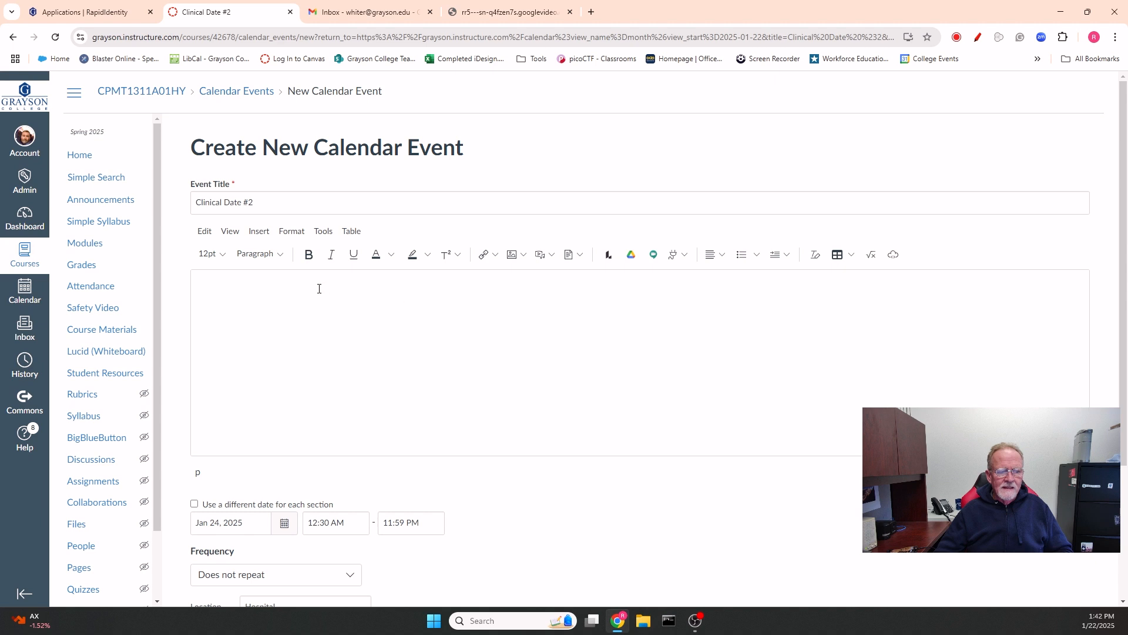
- Enter the event description "This is the clinical date for <your name>"
left_click(276, 288)
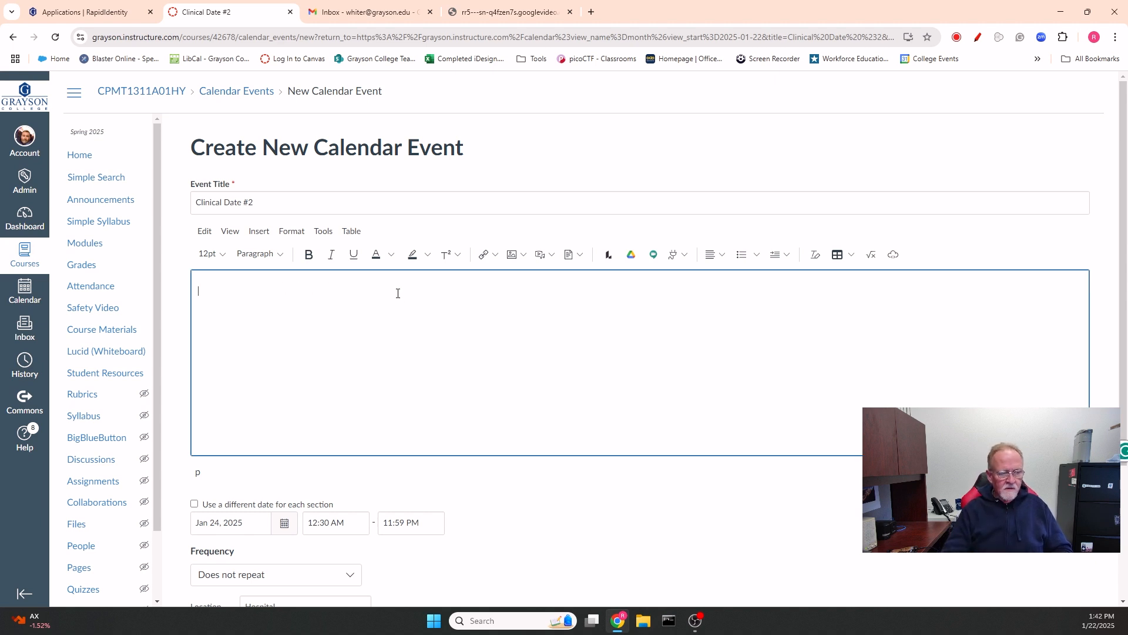
type("T")
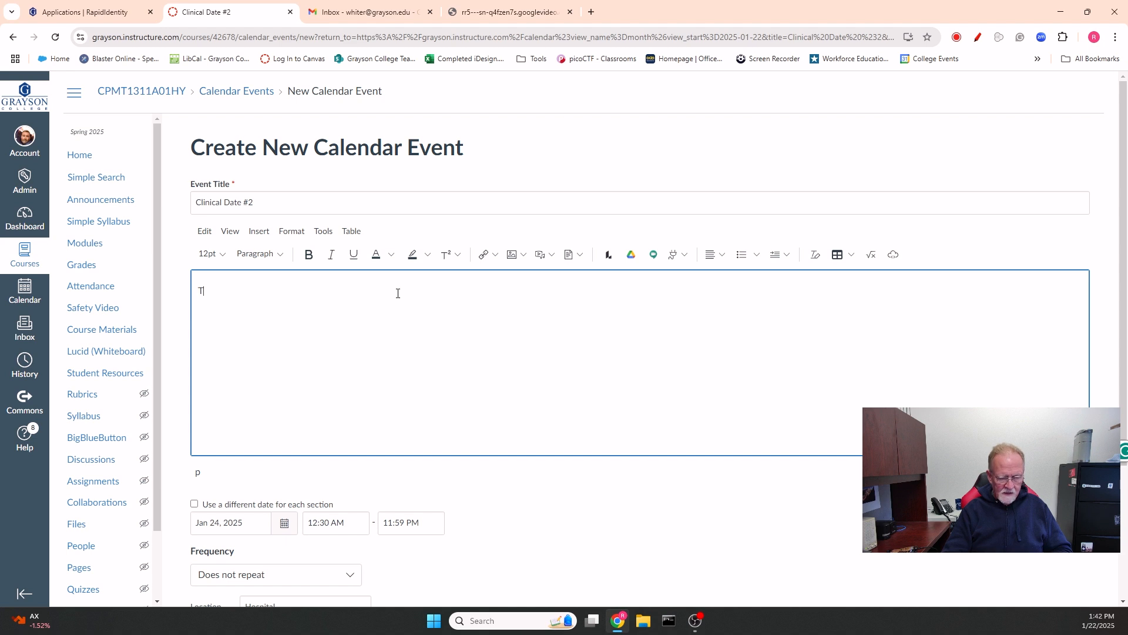
type("his is the clini")
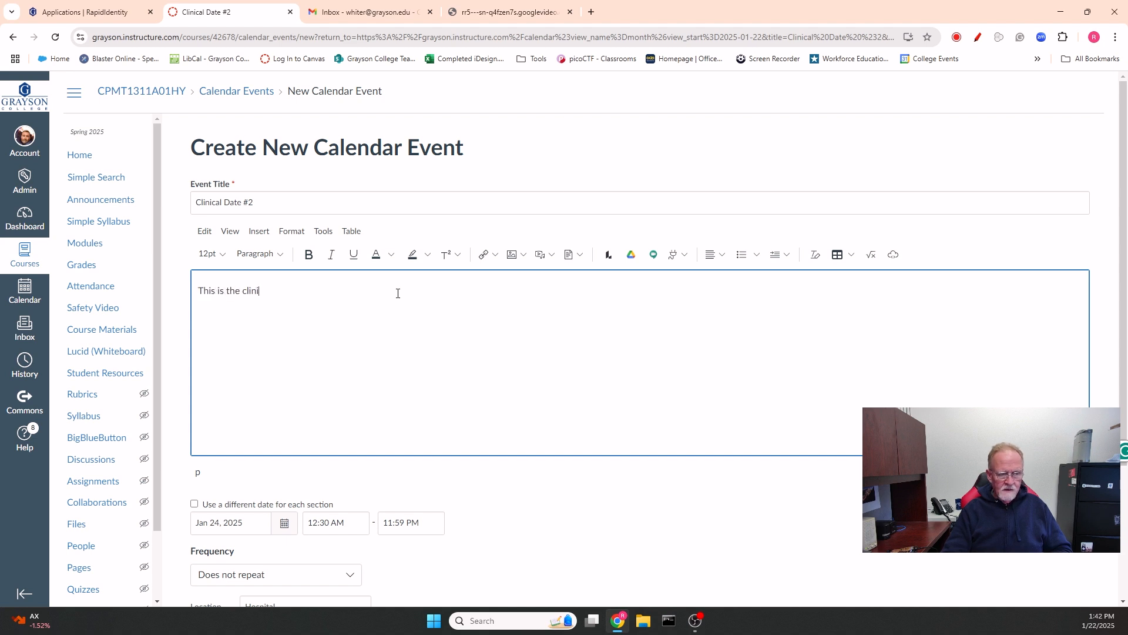
type("cal dat")
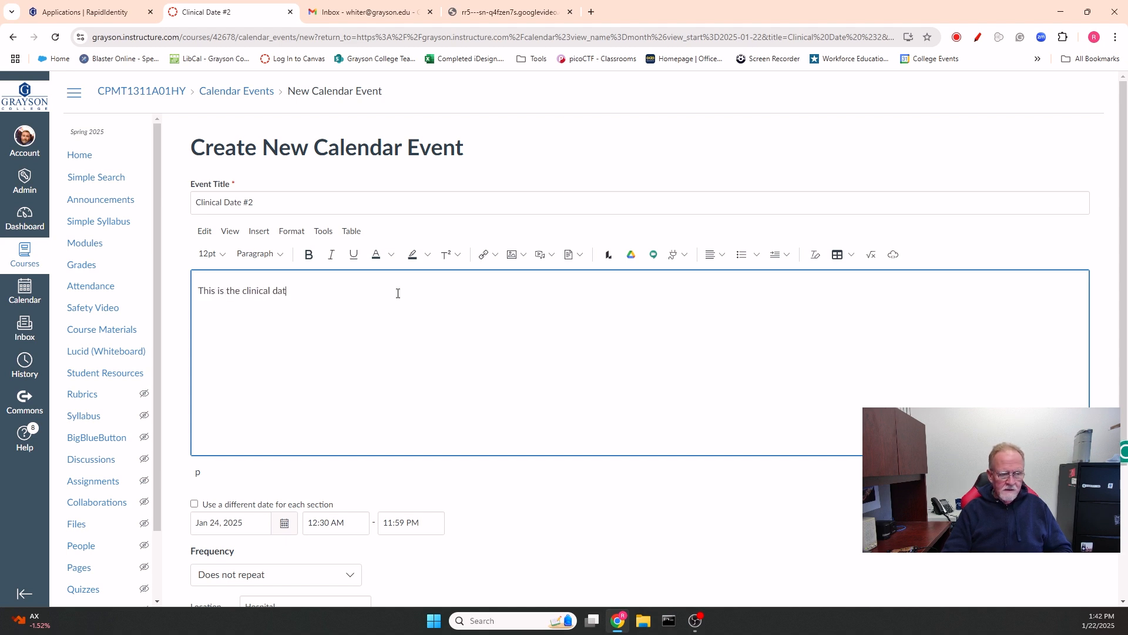
type("e for <your name>")
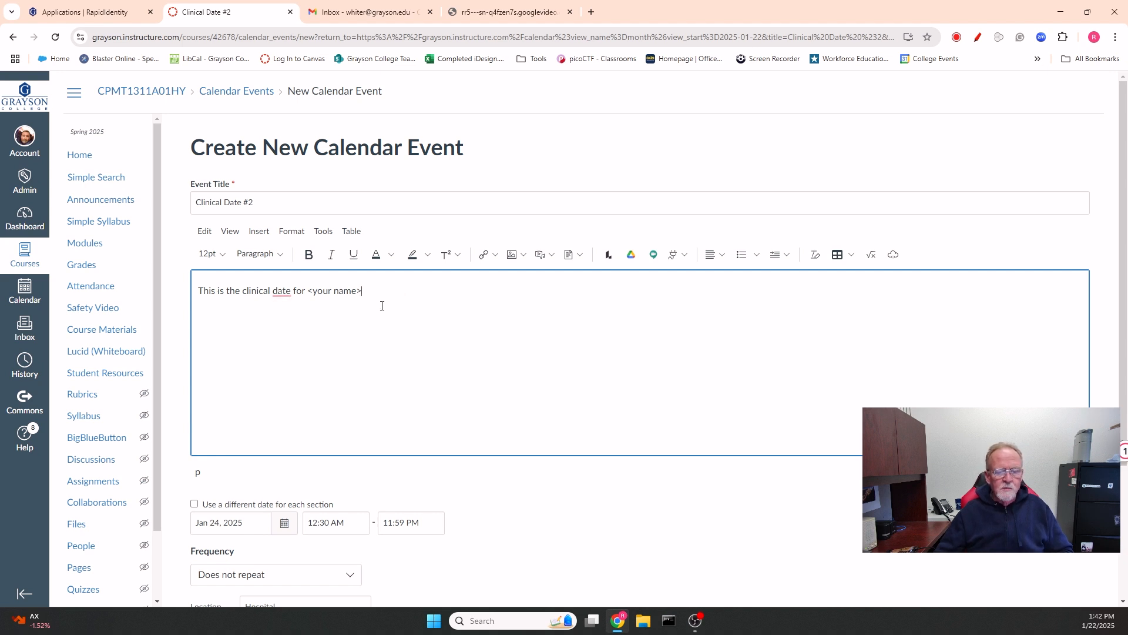
- Leave the event's address blank and create the event in the course calendar
scroll(738, 532, "down", 3)
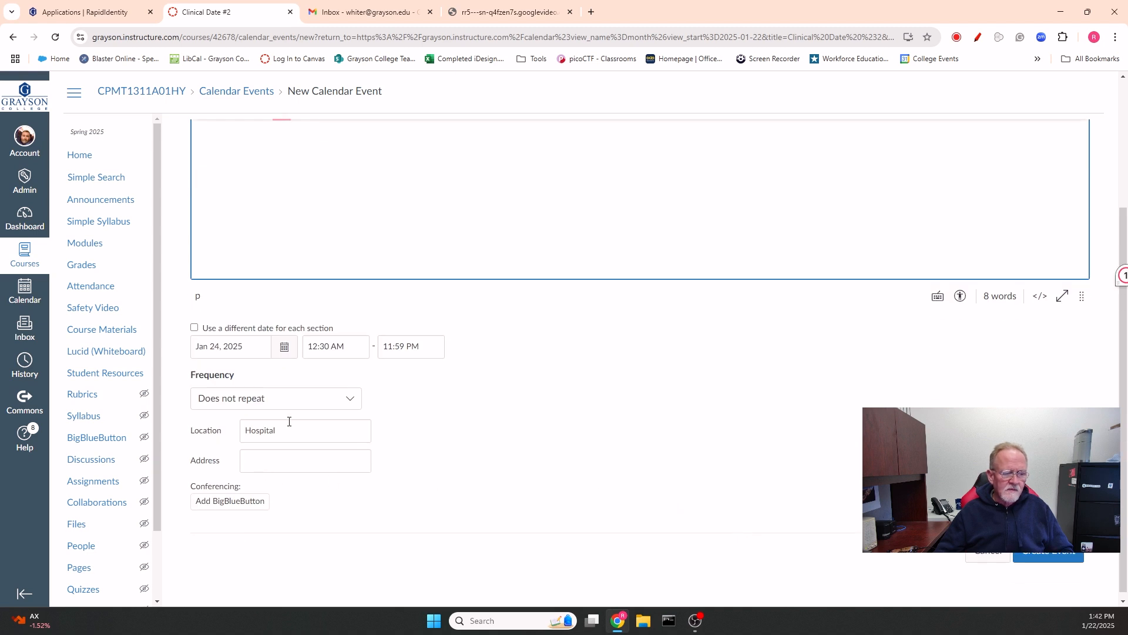
left_click(283, 466)
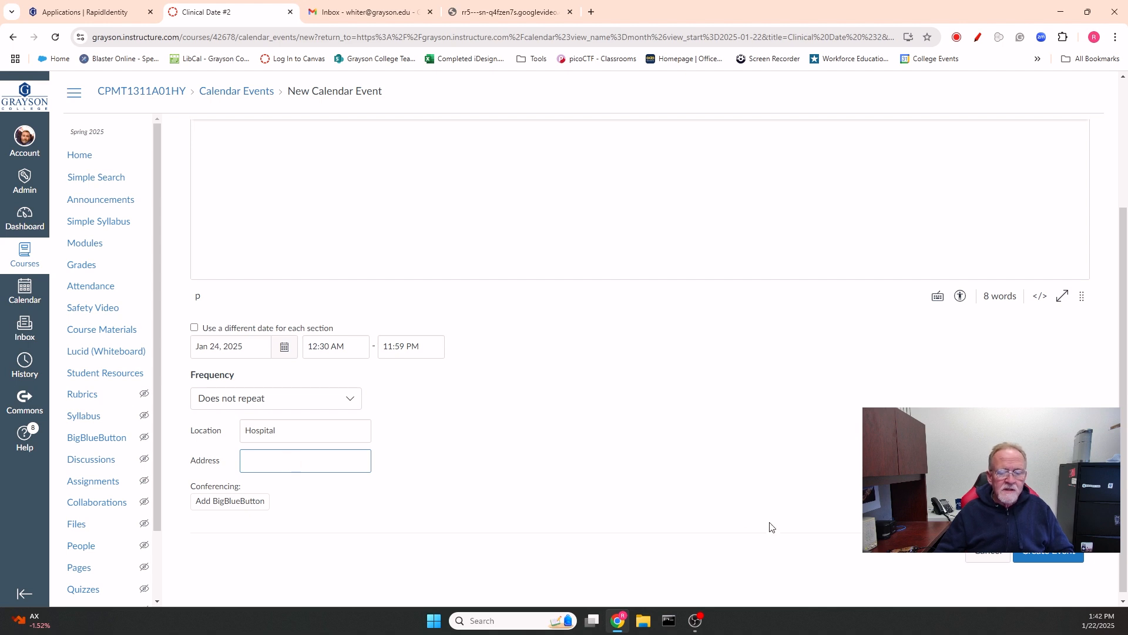
left_click(1050, 555)
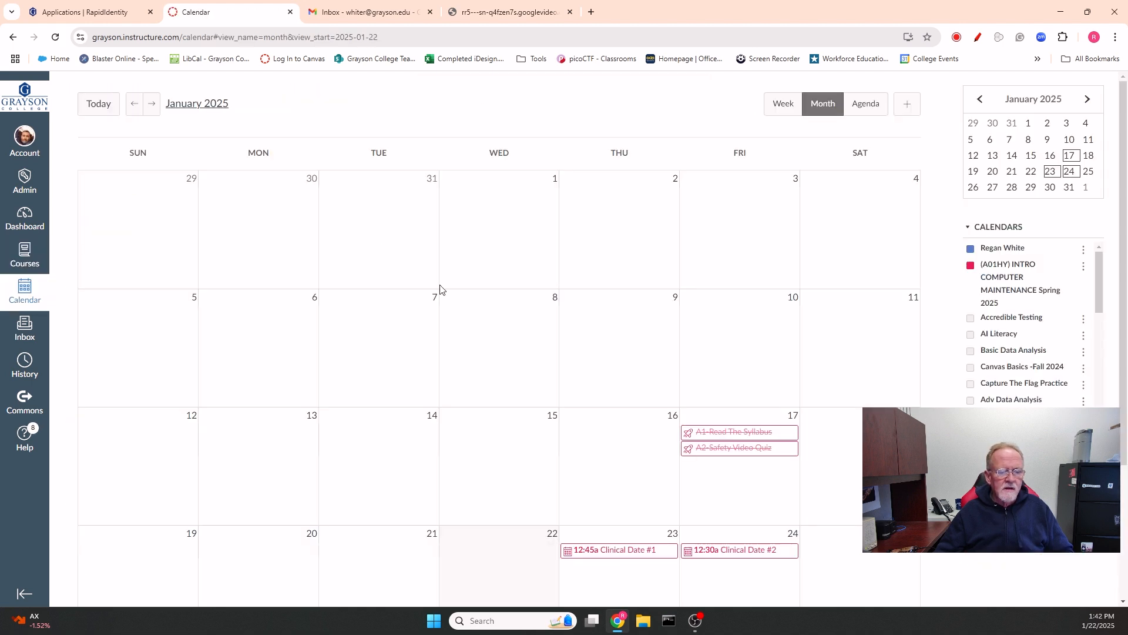
- Review the details of the Clinical Date #2 event on January 24, then close them
scroll(592, 450, "down", 2)
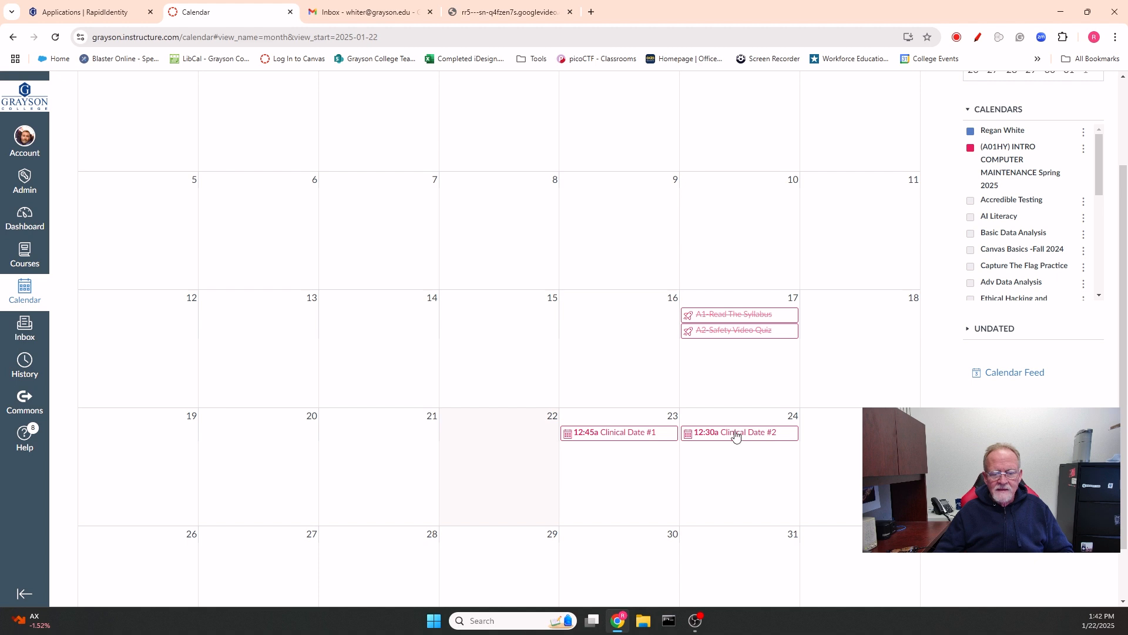
left_click(735, 434)
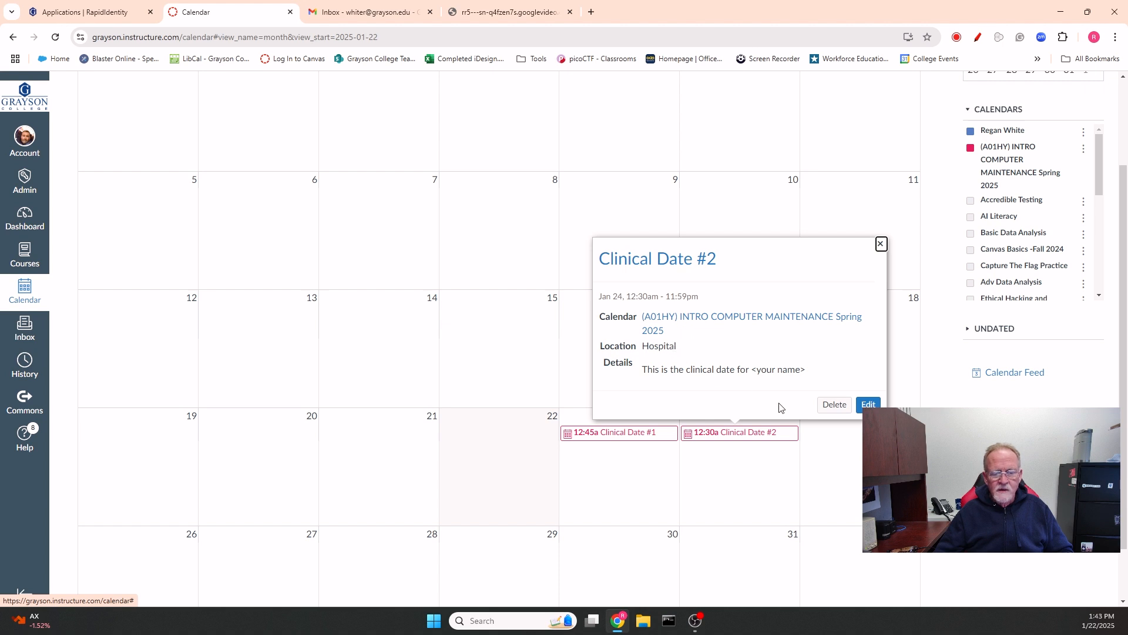
left_click(880, 245)
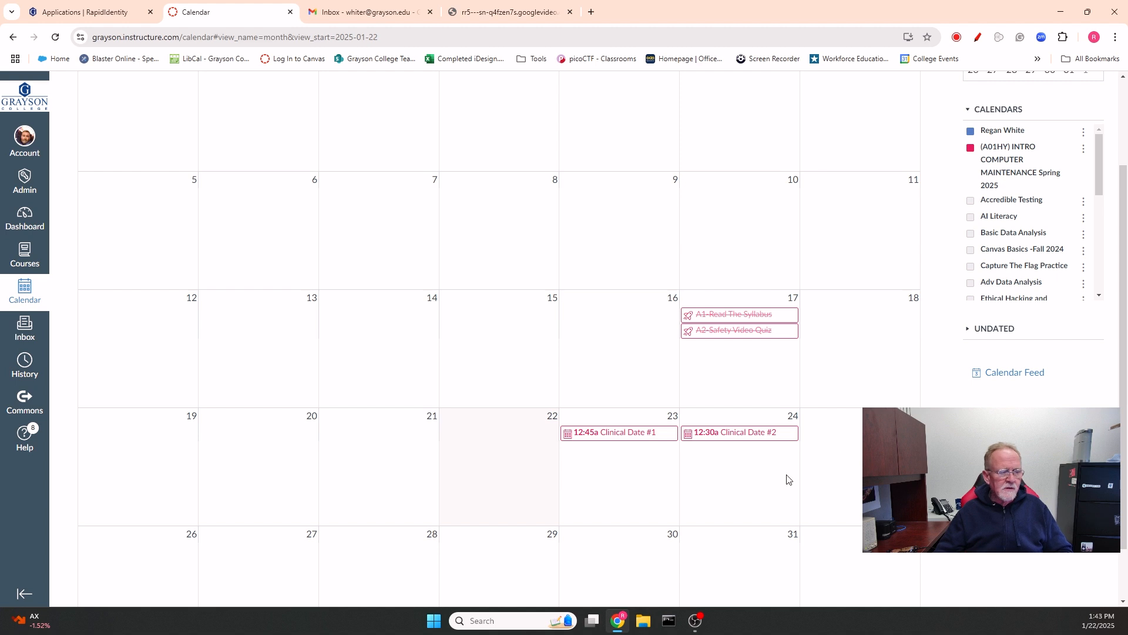